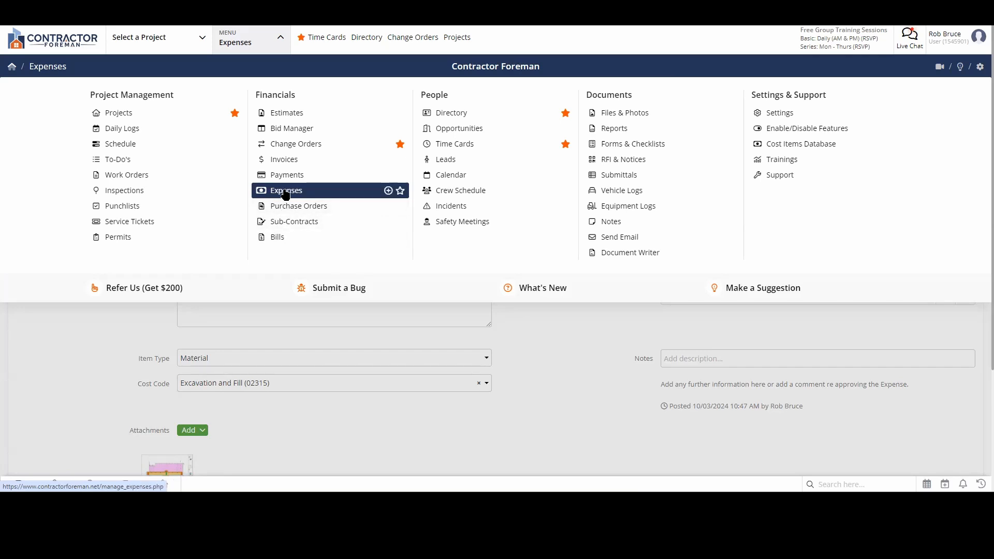
Step: Examine the expense's Project, Total and Vendor fields, viewing the vendor contact list without changing the selection
{"action": "left_click", "coordinate": [66, 348]}
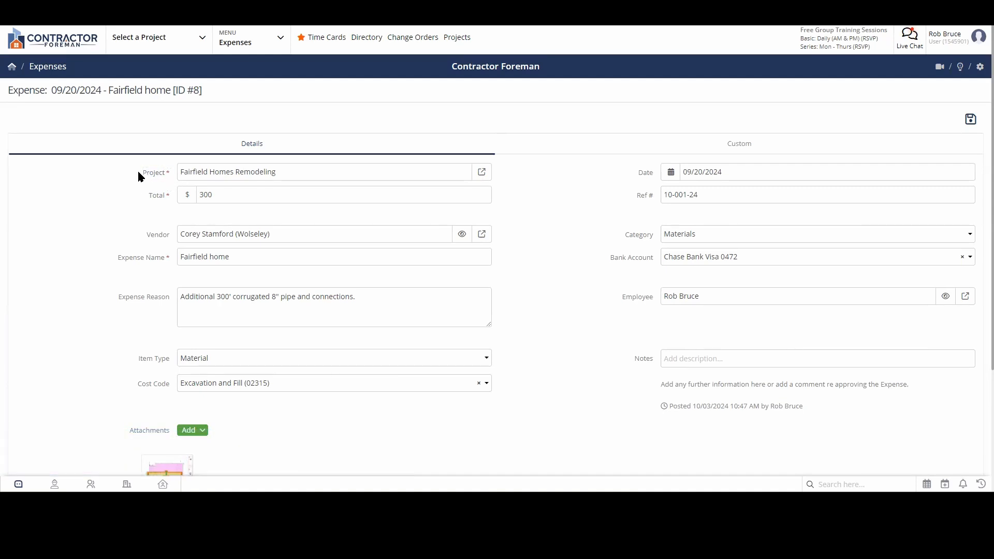
{"action": "left_click_drag", "start_coordinate": [138, 173], "coordinate": [169, 174]}
{"action": "left_click_drag", "start_coordinate": [141, 195], "coordinate": [166, 199]}
{"action": "left_click_drag", "start_coordinate": [144, 236], "coordinate": [165, 239]}
{"action": "left_click", "coordinate": [415, 239]}
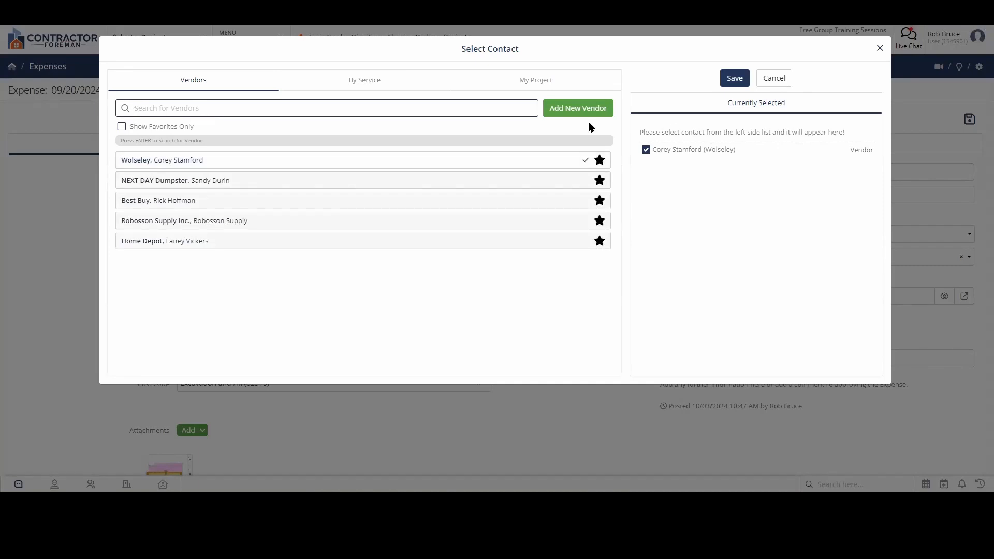
{"action": "left_click", "coordinate": [773, 78]}
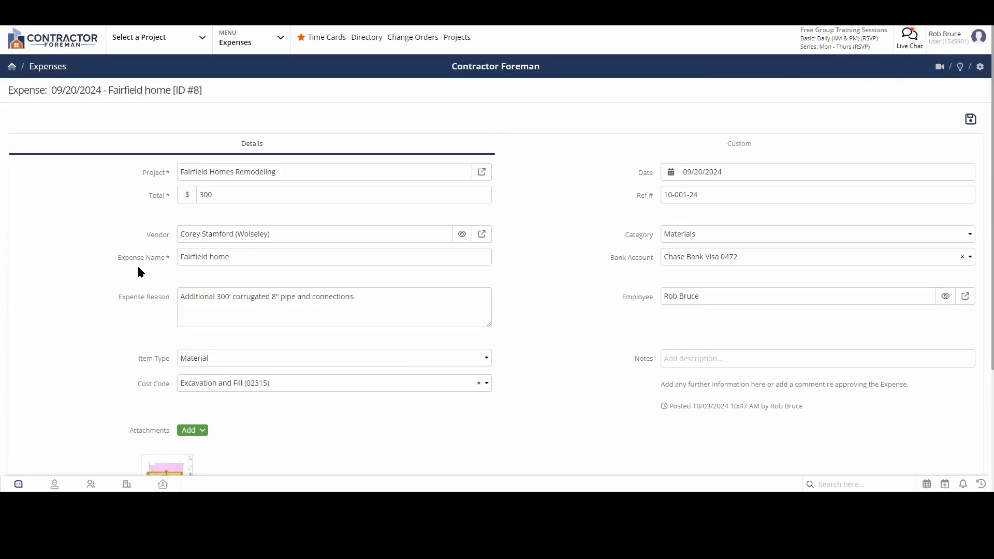
Step: Examine the Expense Name and Expense Reason fields of the Fairfield home expense
{"action": "left_click_drag", "start_coordinate": [121, 257], "coordinate": [161, 260]}
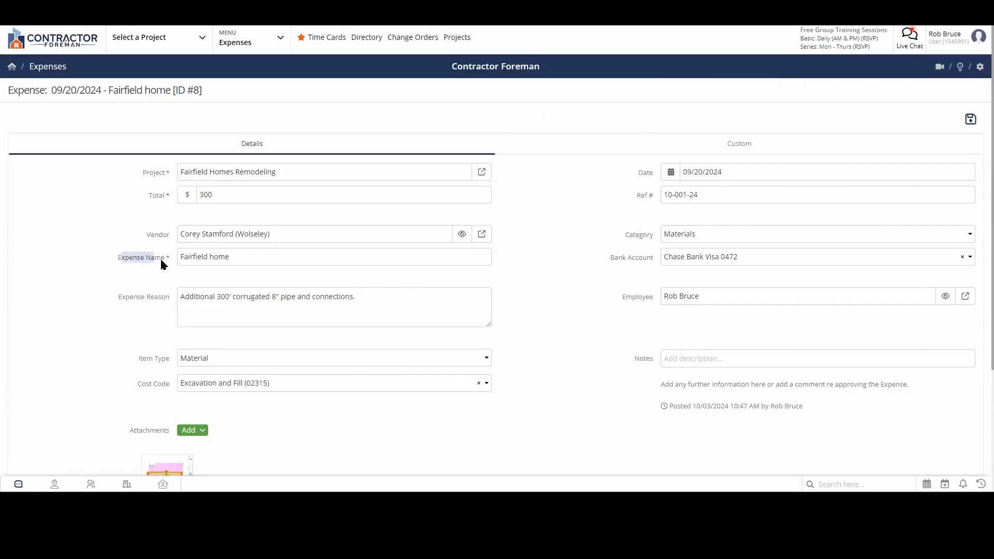
{"action": "left_click", "coordinate": [247, 256]}
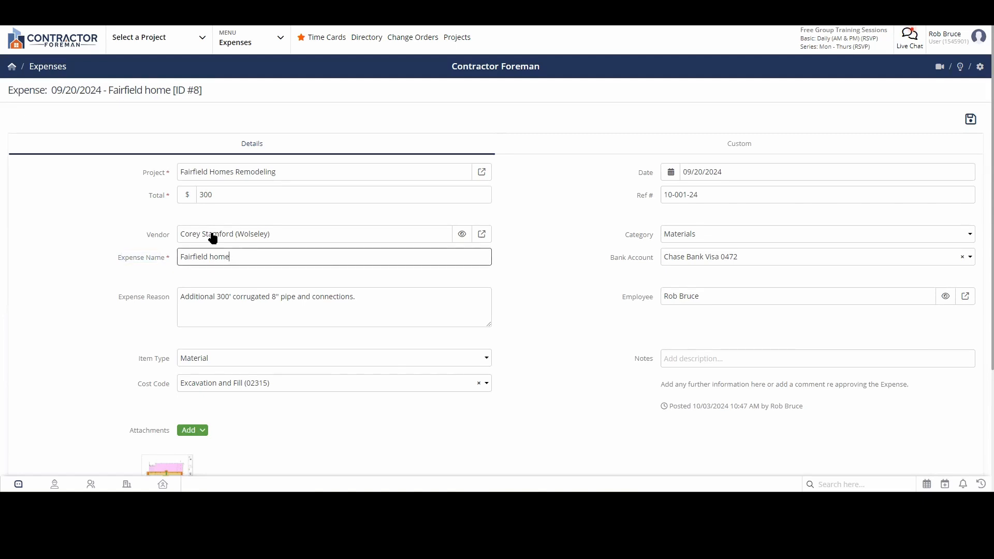
{"action": "left_click_drag", "start_coordinate": [116, 258], "coordinate": [128, 259]}
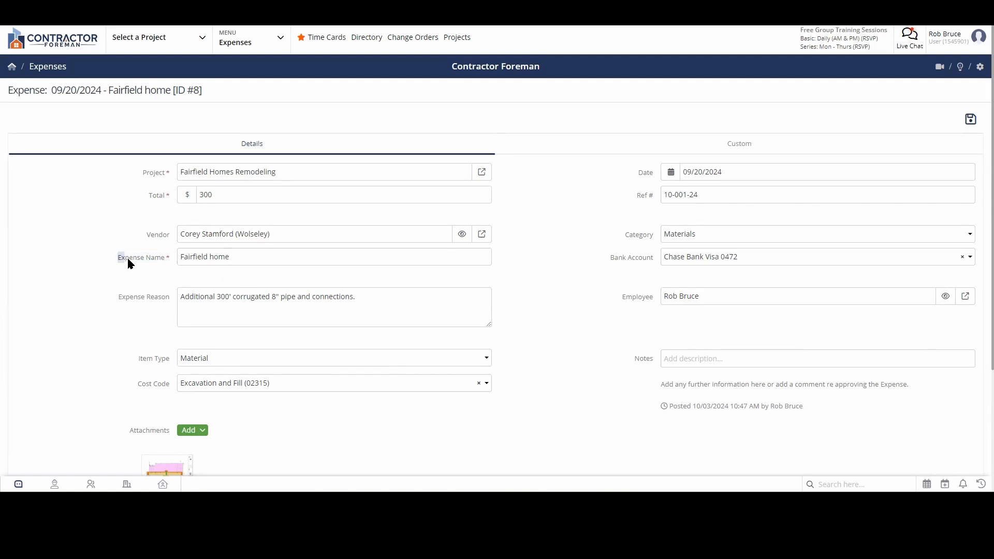
{"action": "left_click_drag", "start_coordinate": [115, 299], "coordinate": [165, 308]}
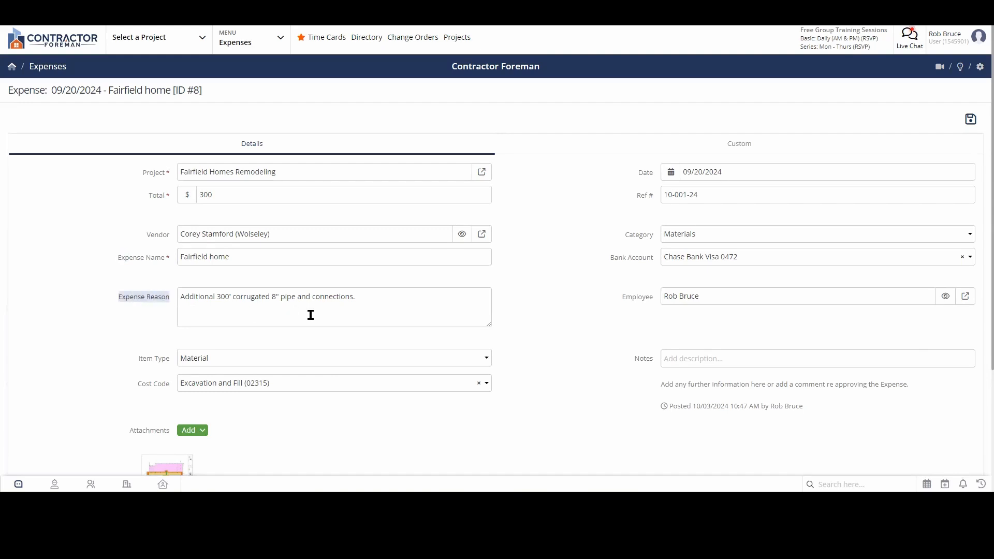
{"action": "left_click", "coordinate": [373, 300]}
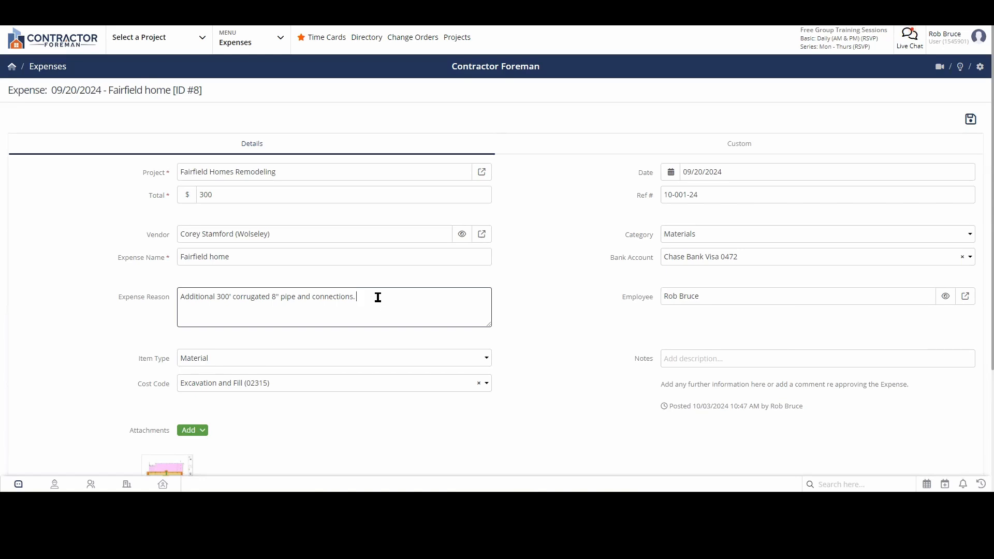
{"action": "left_click_drag", "start_coordinate": [224, 295], "coordinate": [363, 301]}
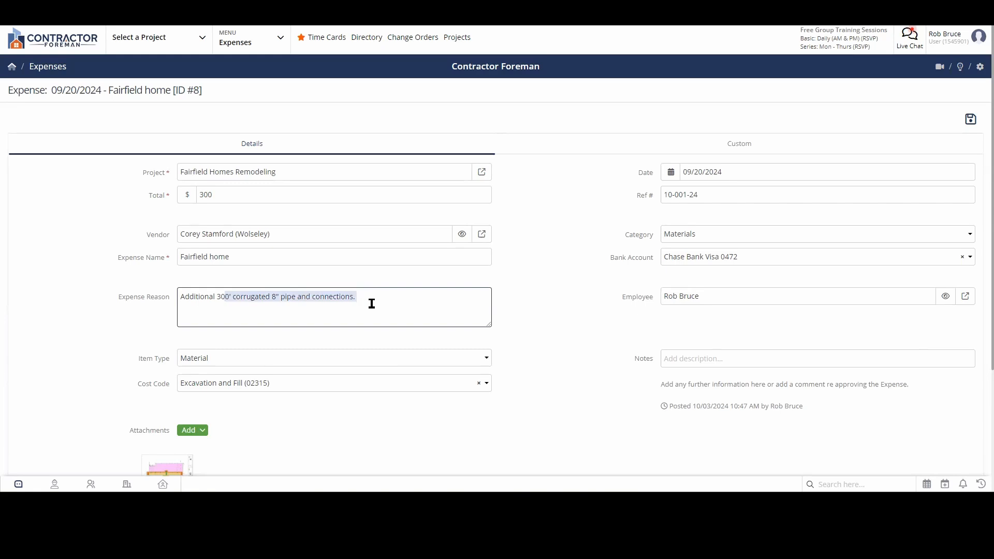
{"action": "left_click", "coordinate": [372, 303]}
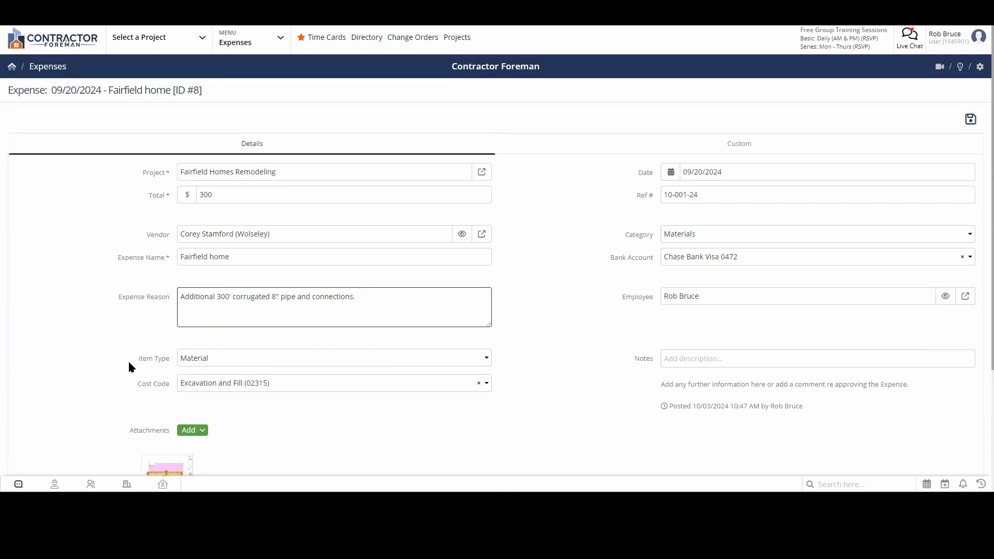
Step: Review the expense's Item Type options, Cost Code field and Attachments area without changing them
{"action": "left_click_drag", "start_coordinate": [129, 359], "coordinate": [173, 365]}
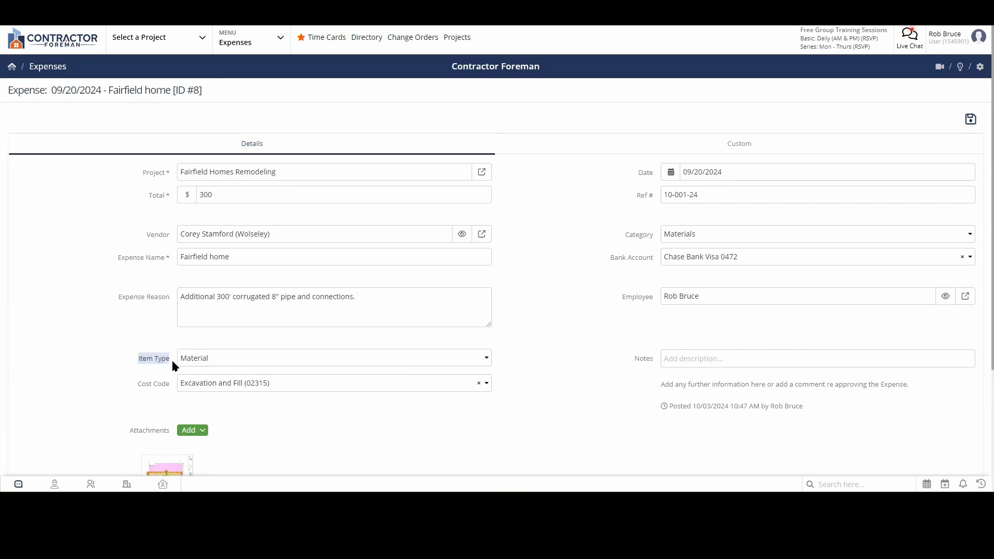
{"action": "left_click", "coordinate": [202, 364]}
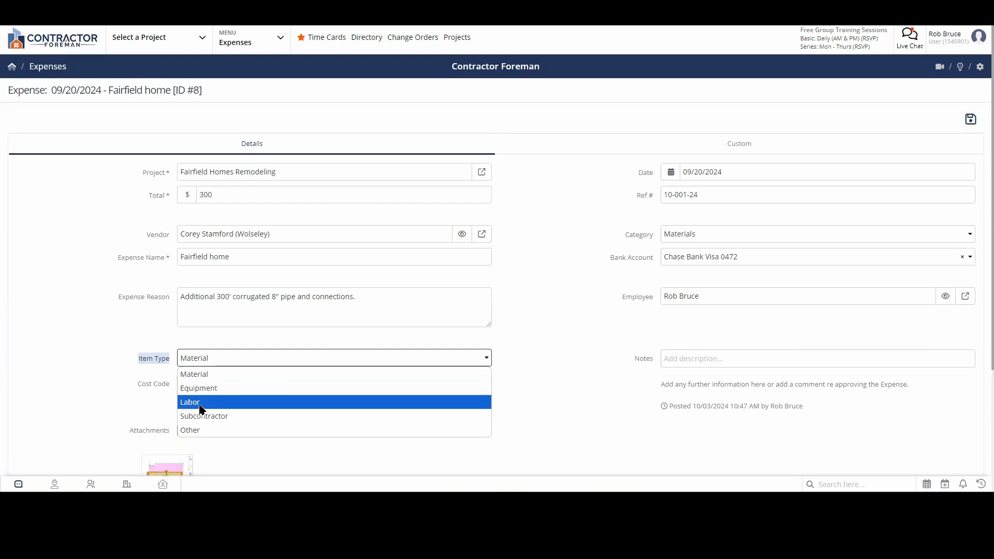
{"action": "left_click", "coordinate": [92, 362]}
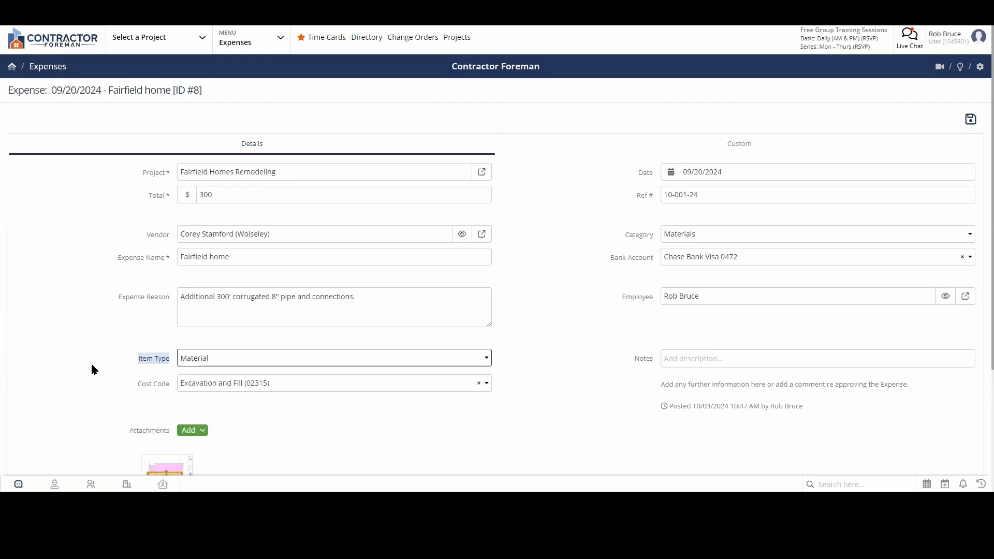
{"action": "left_click_drag", "start_coordinate": [130, 389], "coordinate": [167, 396]}
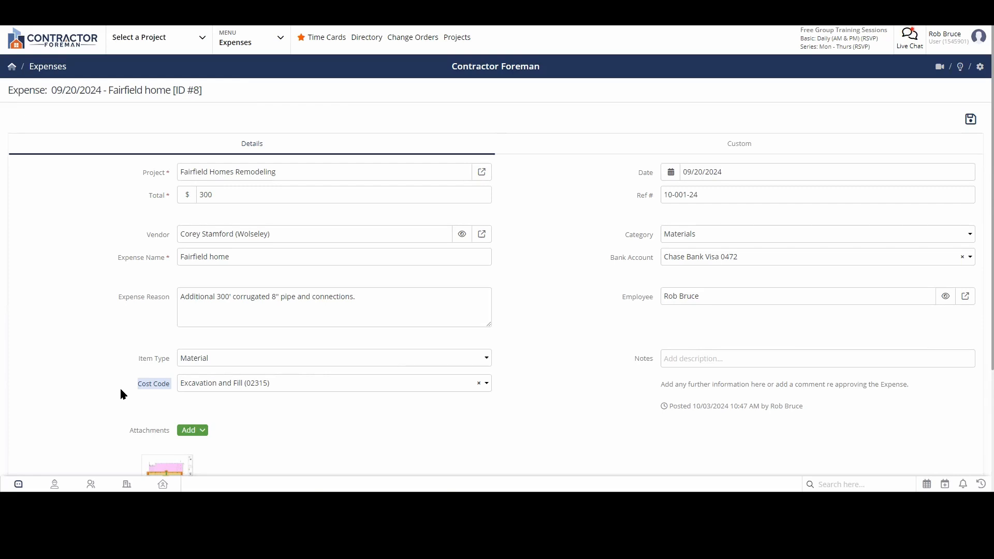
{"action": "left_click_drag", "start_coordinate": [129, 432], "coordinate": [193, 437]}
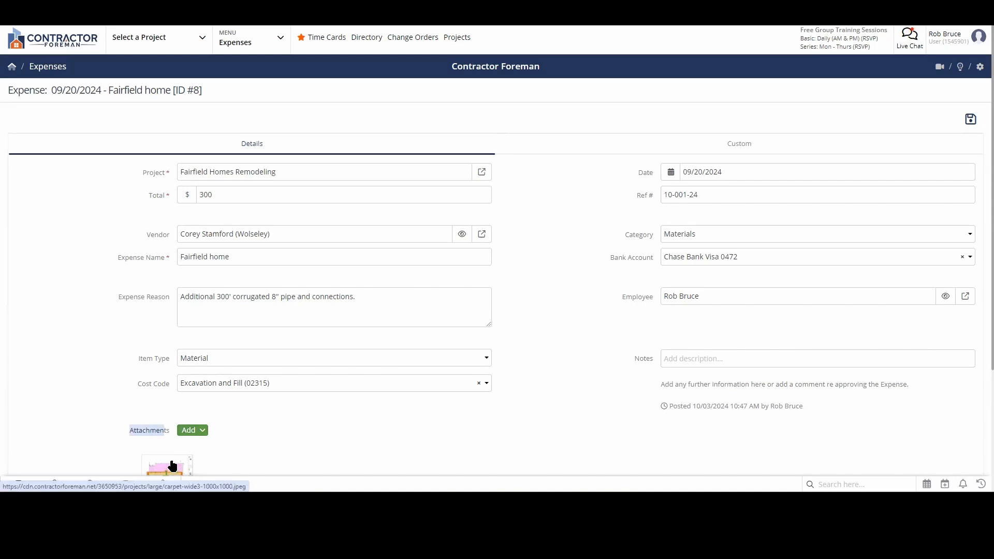
{"action": "left_click", "coordinate": [572, 264]}
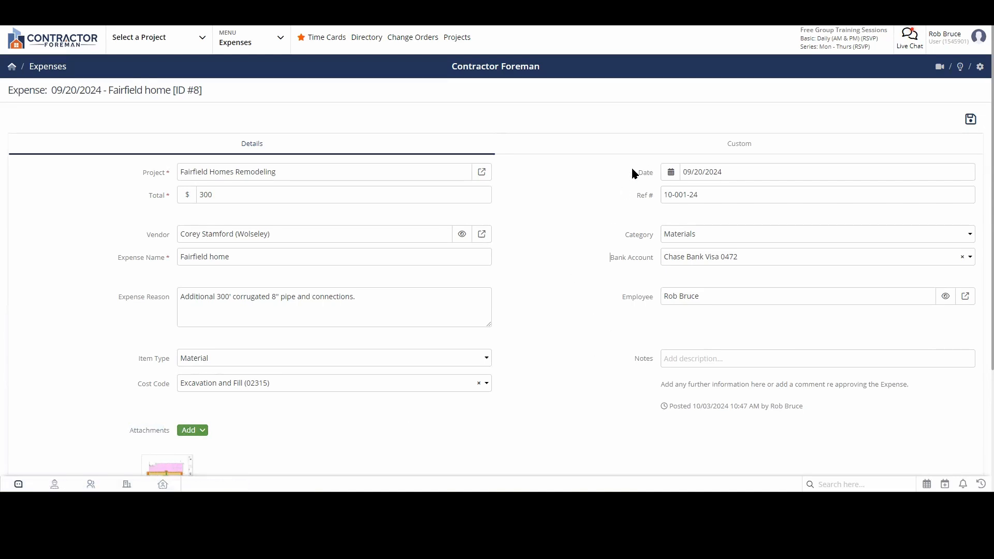
Step: Examine the expense's Date and Ref # fields
{"action": "left_click_drag", "start_coordinate": [637, 171], "coordinate": [652, 177]}
{"action": "left_click", "coordinate": [658, 197]}
{"action": "left_click_drag", "start_coordinate": [655, 197], "coordinate": [629, 196]}
{"action": "left_click", "coordinate": [711, 193]}
{"action": "left_click_drag", "start_coordinate": [633, 191], "coordinate": [660, 197]}
{"action": "left_click", "coordinate": [719, 195]}
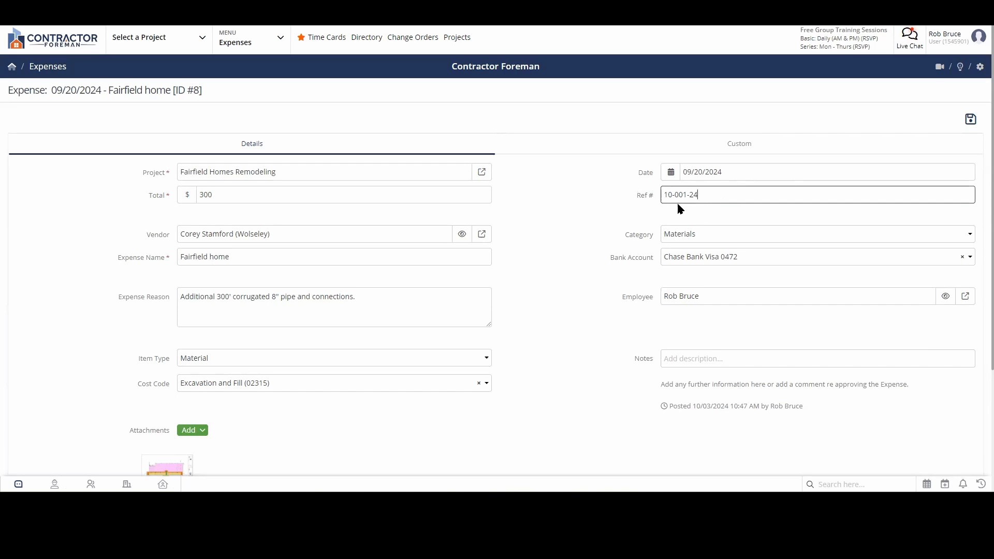
Step: Review the available expense Category choices and the Bank Account field, keeping the current selections
{"action": "left_click_drag", "start_coordinate": [618, 232], "coordinate": [646, 235]}
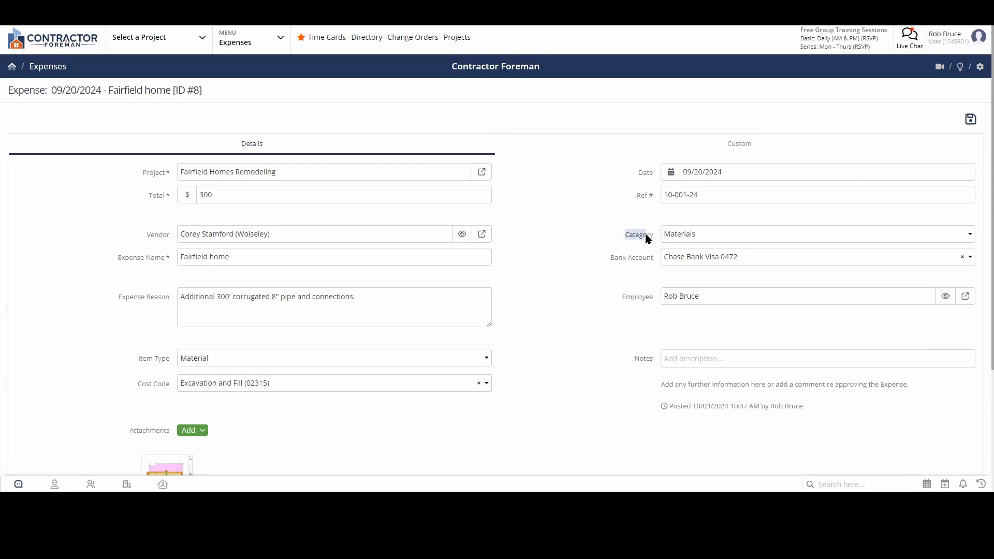
{"action": "left_click", "coordinate": [691, 238]}
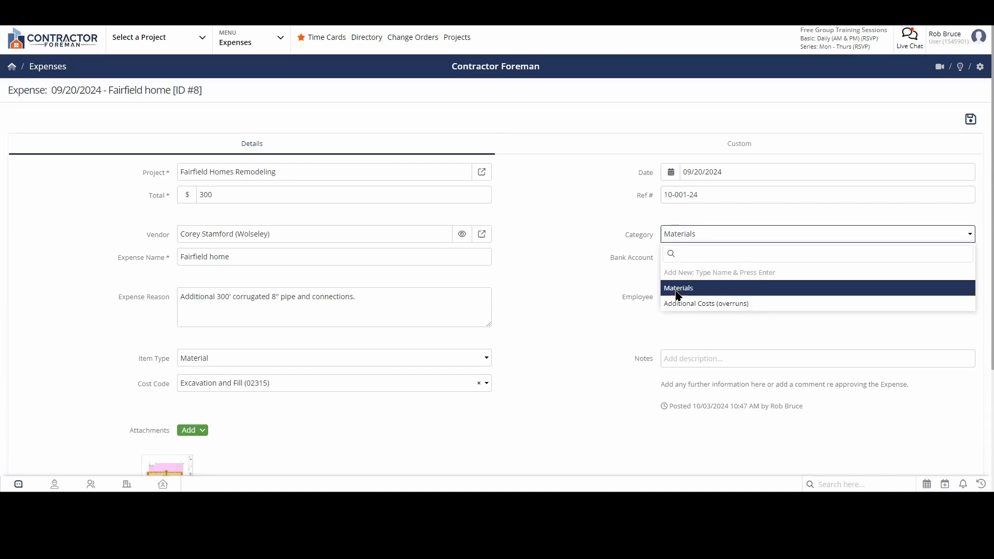
{"action": "left_click", "coordinate": [591, 269]}
{"action": "left_click_drag", "start_coordinate": [608, 262], "coordinate": [645, 261]}
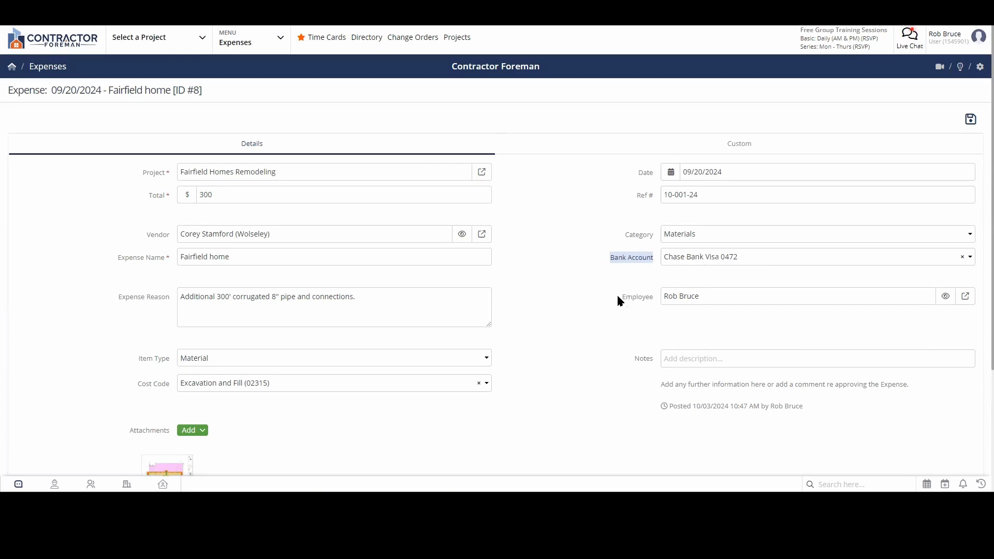
Step: View the expense's employee contact list without changing it, and examine the Employees filter of the Expenses report
{"action": "left_click_drag", "start_coordinate": [618, 300], "coordinate": [650, 306]}
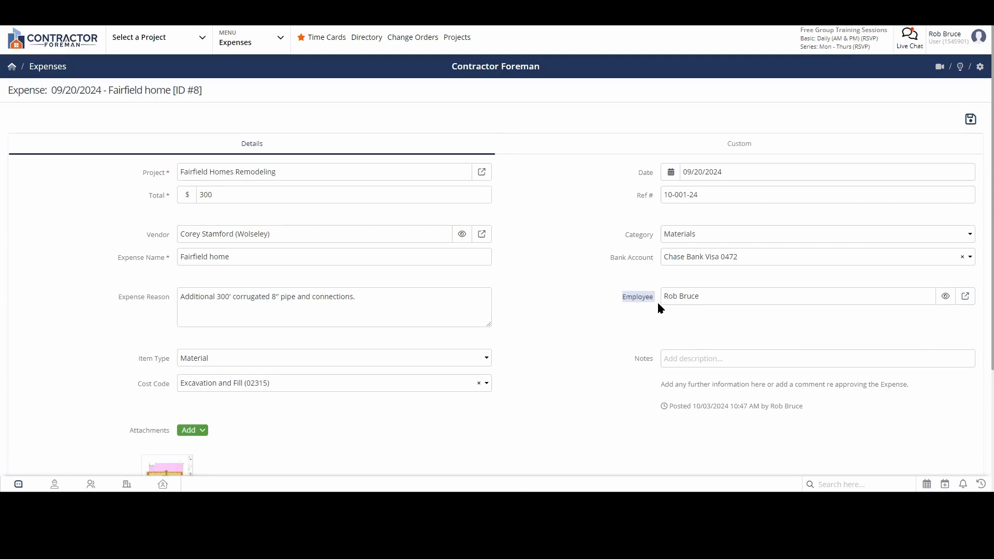
{"action": "left_click", "coordinate": [690, 301]}
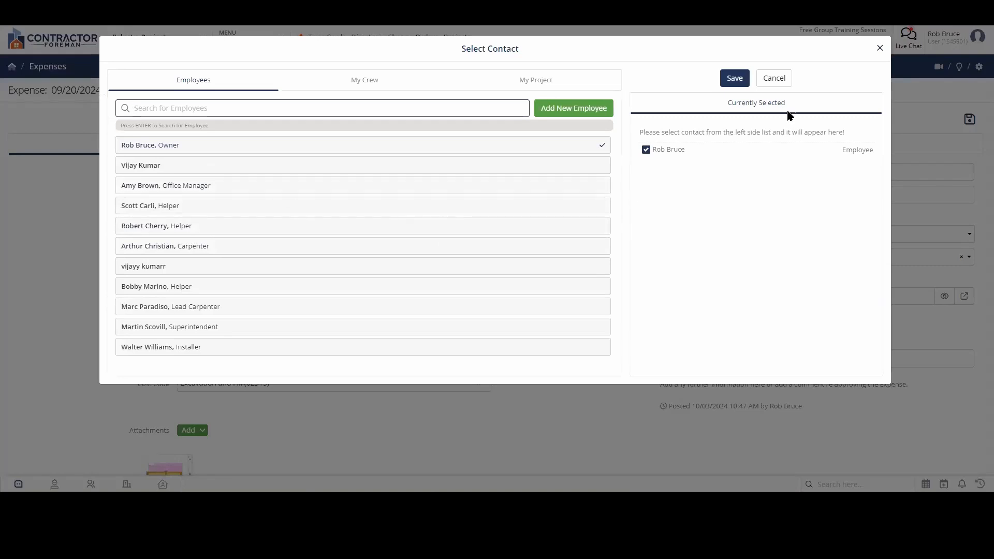
{"action": "left_click", "coordinate": [777, 81]}
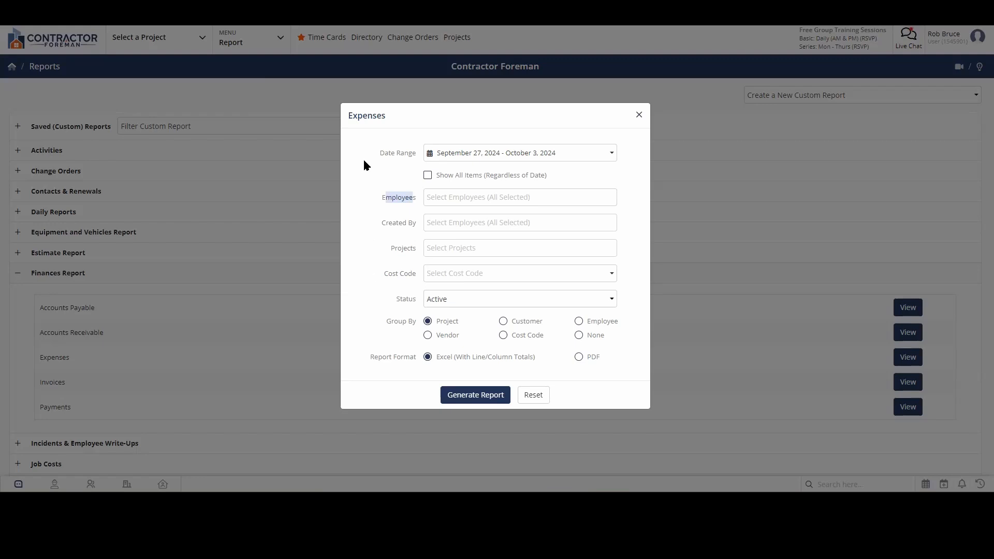
{"action": "left_click_drag", "start_coordinate": [370, 194], "coordinate": [417, 203]}
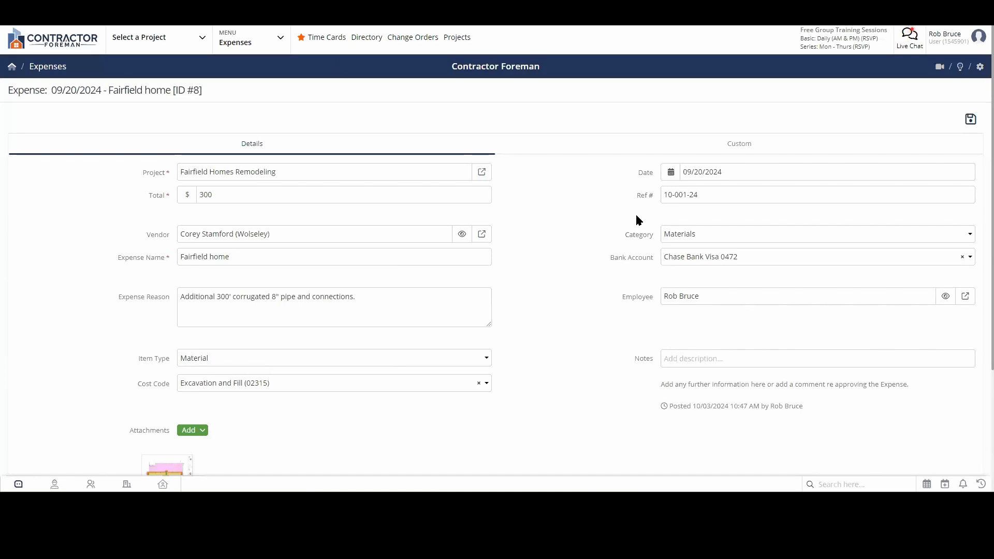
Step: Examine the expense's Notes field and its new-note entry options, leaving the note blank
{"action": "left_click_drag", "start_coordinate": [635, 359], "coordinate": [654, 364]}
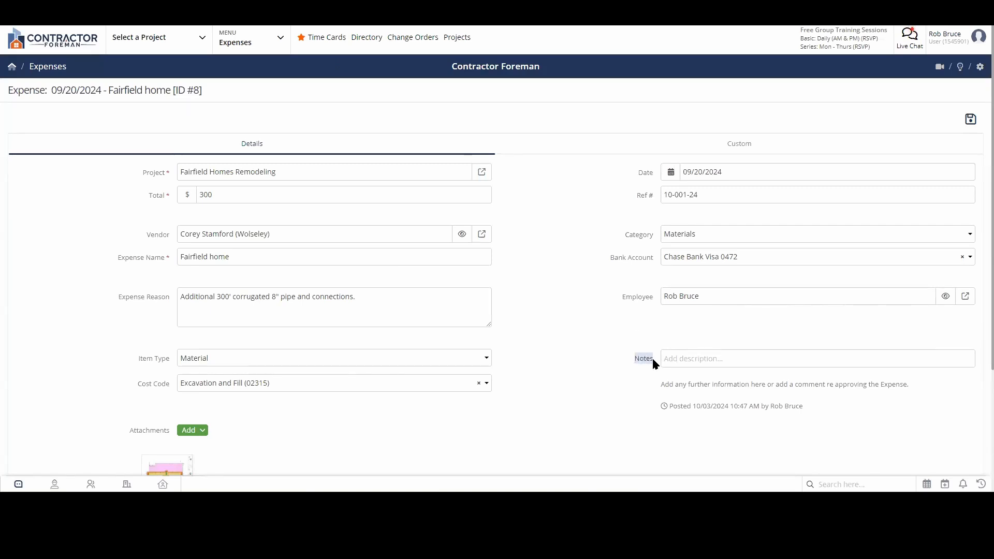
{"action": "left_click", "coordinate": [686, 359]}
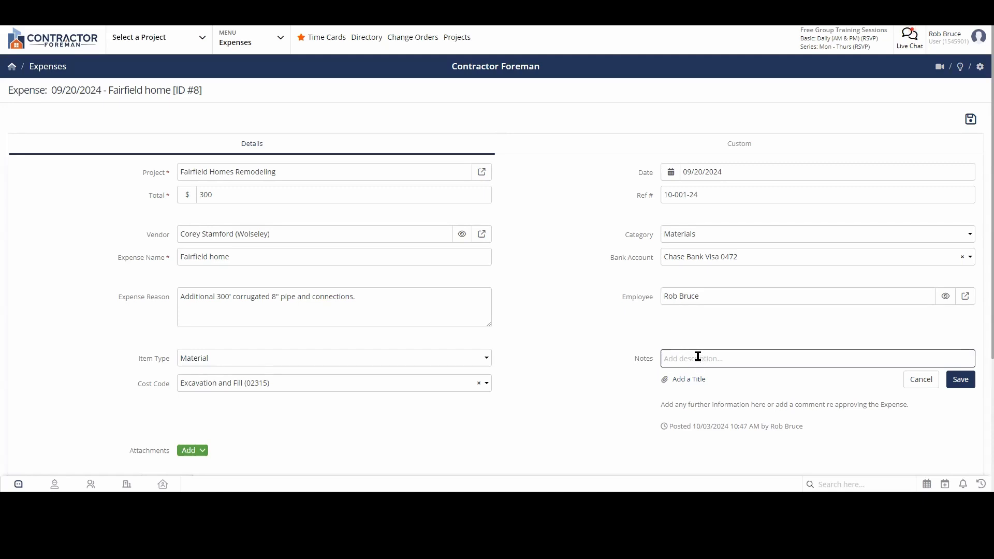
{"action": "left_click", "coordinate": [651, 319]}
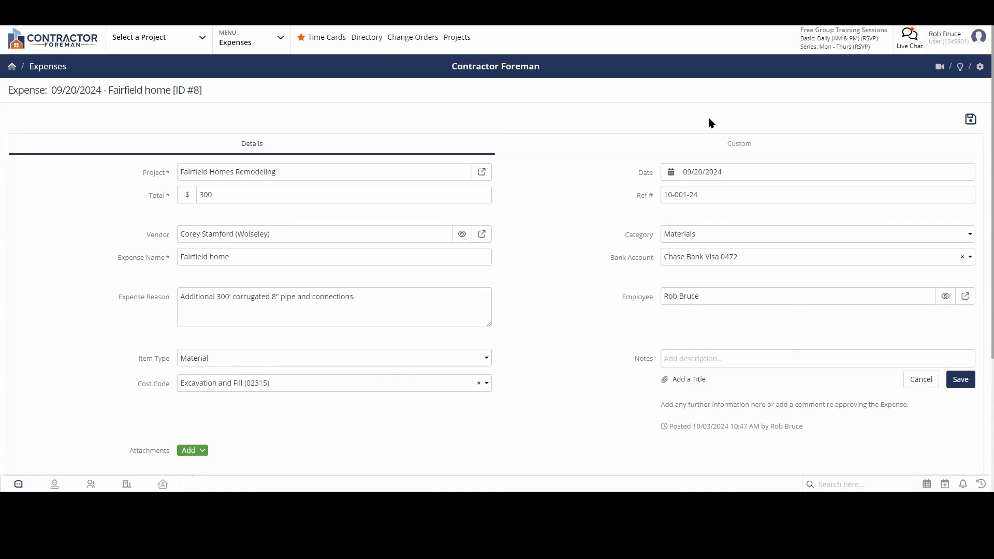
Step: View the expense's custom fields, save the expense and open the Expenses module settings
{"action": "left_click", "coordinate": [739, 145]}
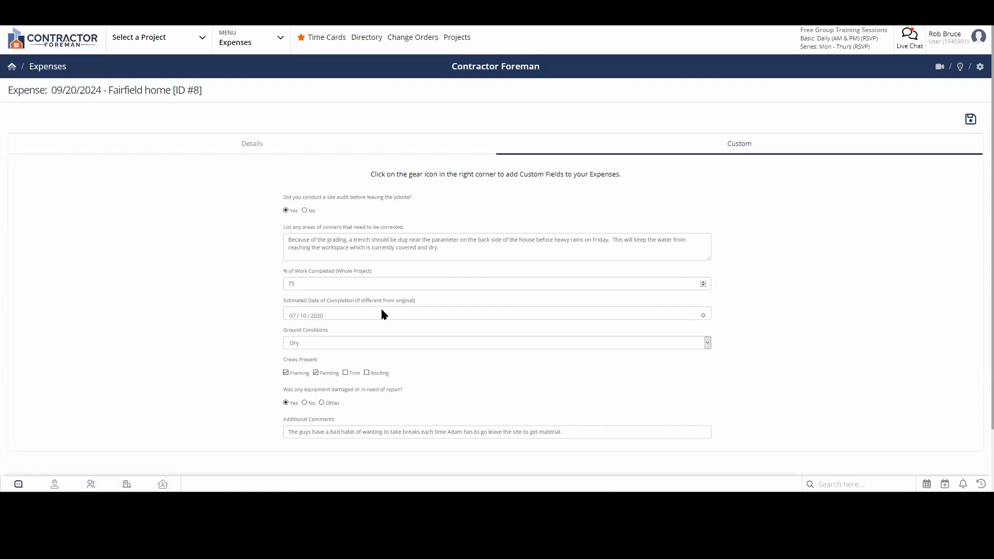
{"action": "left_click", "coordinate": [980, 69]}
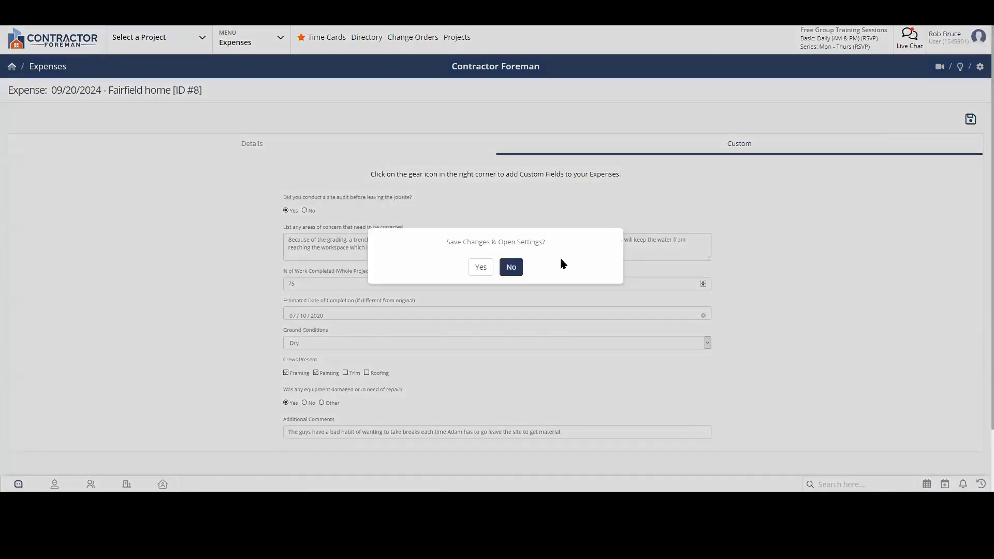
{"action": "left_click", "coordinate": [481, 267]}
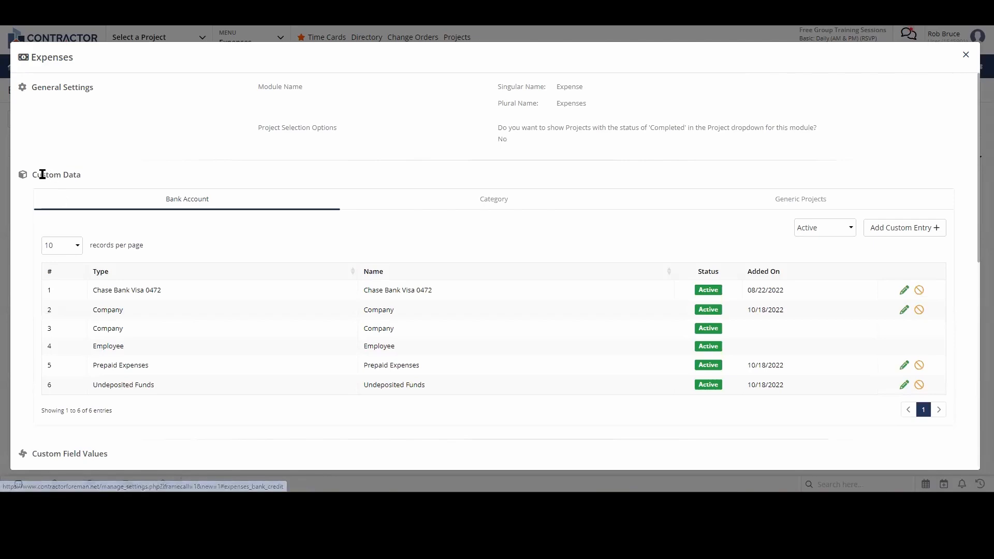
Step: Enter Misc Expense as the Expenses module's singular name in the general settings
{"action": "left_click_drag", "start_coordinate": [42, 175], "coordinate": [92, 172]}
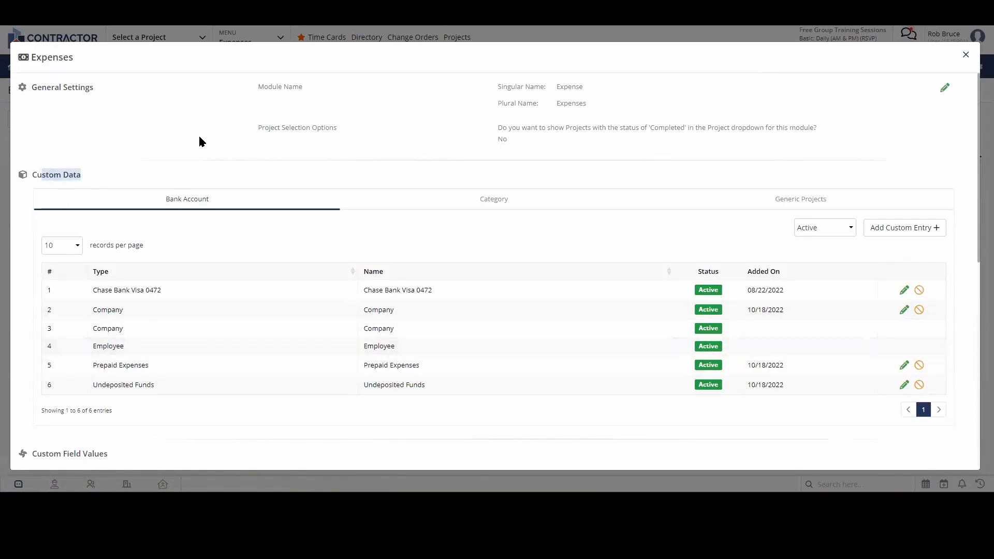
{"action": "left_click_drag", "start_coordinate": [264, 85], "coordinate": [305, 82]}
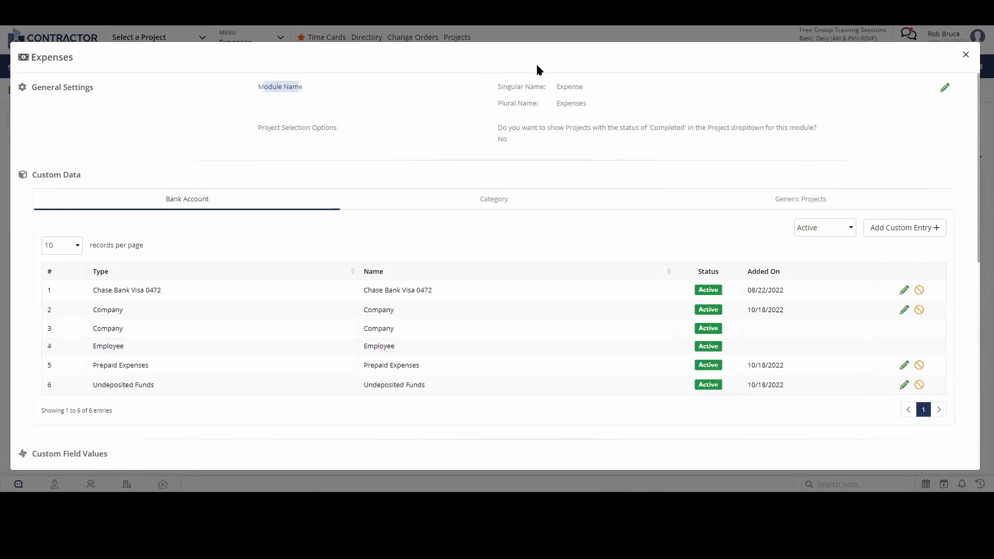
{"action": "left_click", "coordinate": [944, 88]}
{"action": "left_click", "coordinate": [536, 106]}
{"action": "type", "text": "Misc Expense"}
{"action": "left_click", "coordinate": [657, 159]}
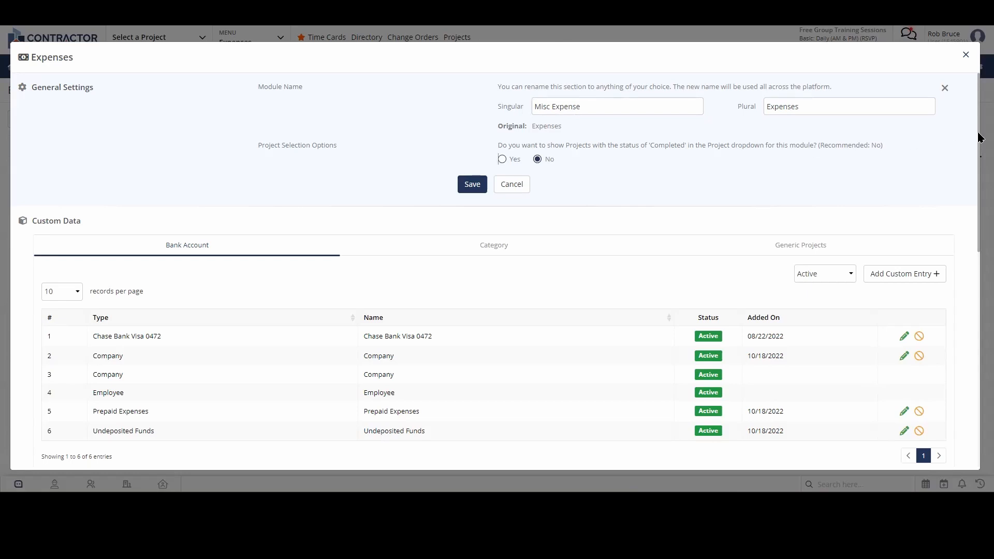
Step: Add a Customer field to the Custom Field Values form of the Expenses module
{"action": "left_click_drag", "start_coordinate": [981, 136], "coordinate": [979, 308]}
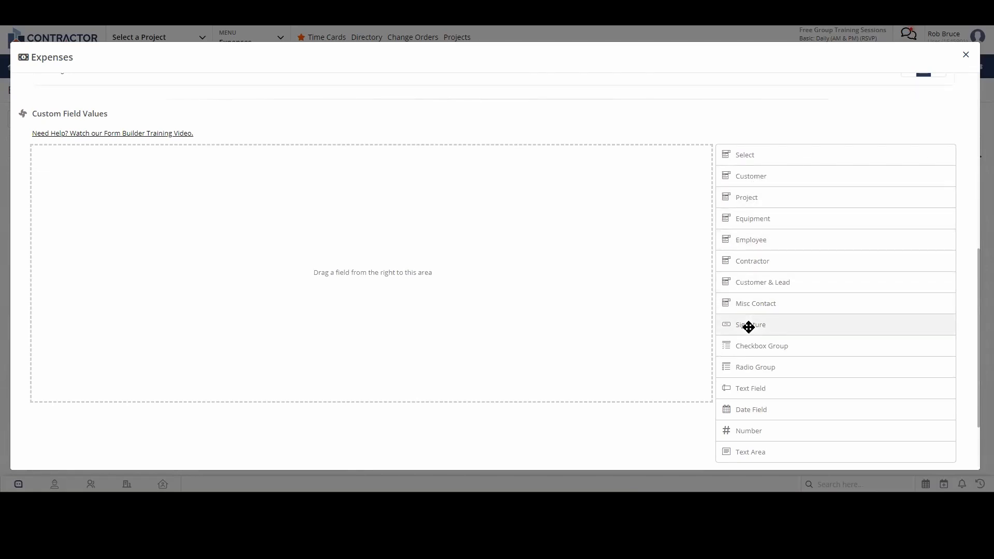
{"action": "left_click", "coordinate": [751, 178]}
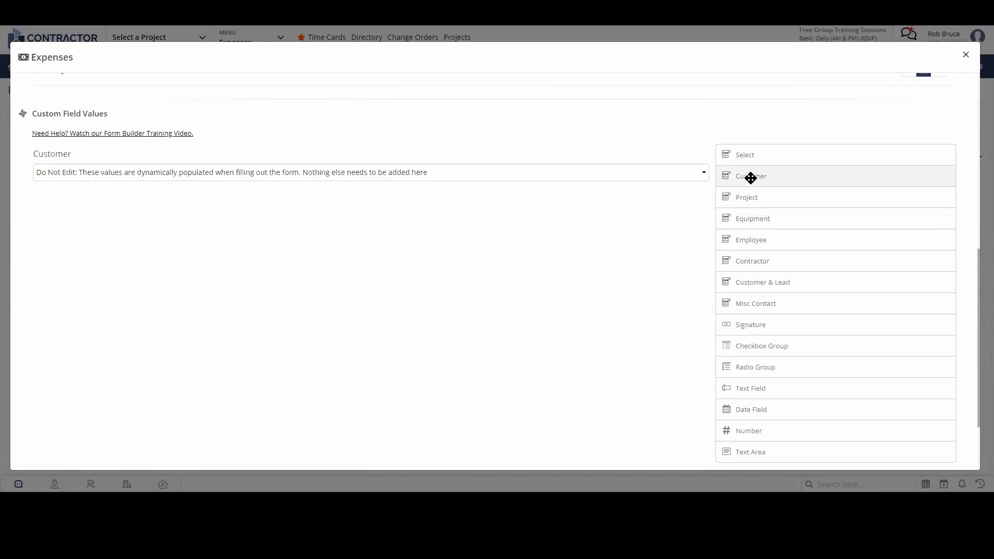
Step: Add an Equipment field to the Custom Field Values form, view its dropdown values and close the Expenses settings
{"action": "left_click", "coordinate": [766, 223]}
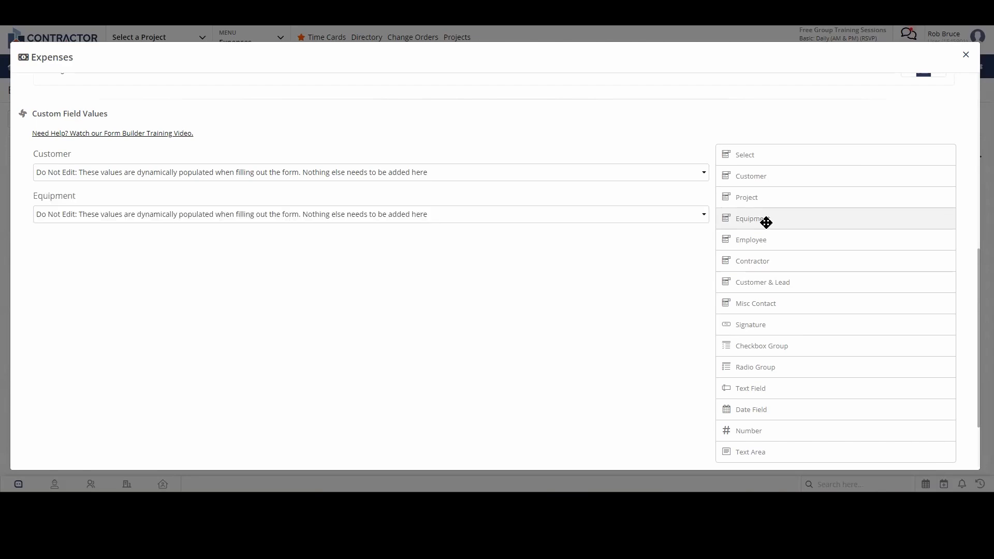
{"action": "left_click", "coordinate": [398, 217]}
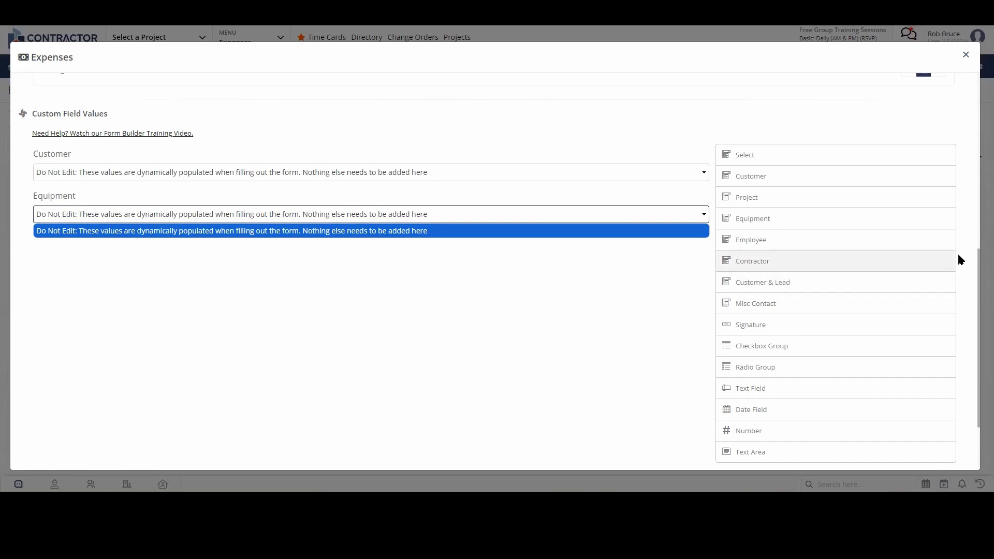
{"action": "left_click", "coordinate": [966, 56]}
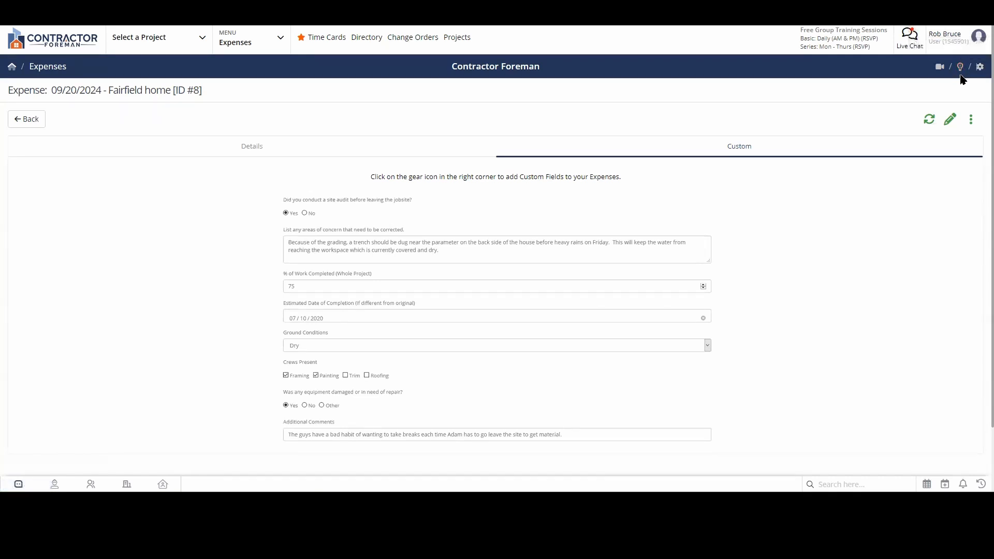
Step: View the feature suggestion form and the main menu's Make a Suggestion option, submitting nothing and closing both
{"action": "left_click", "coordinate": [961, 75]}
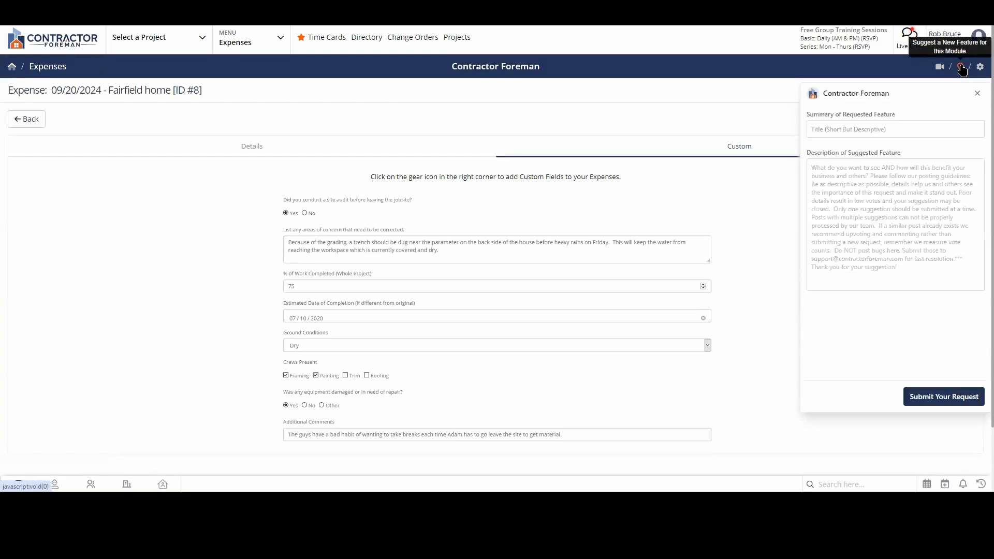
{"action": "left_click", "coordinate": [836, 131]}
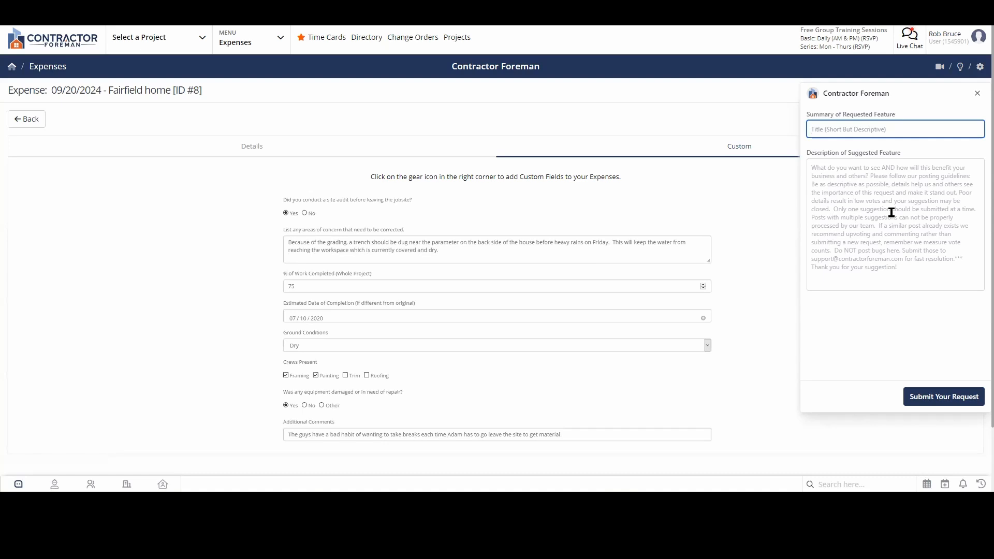
{"action": "left_click", "coordinate": [978, 95]}
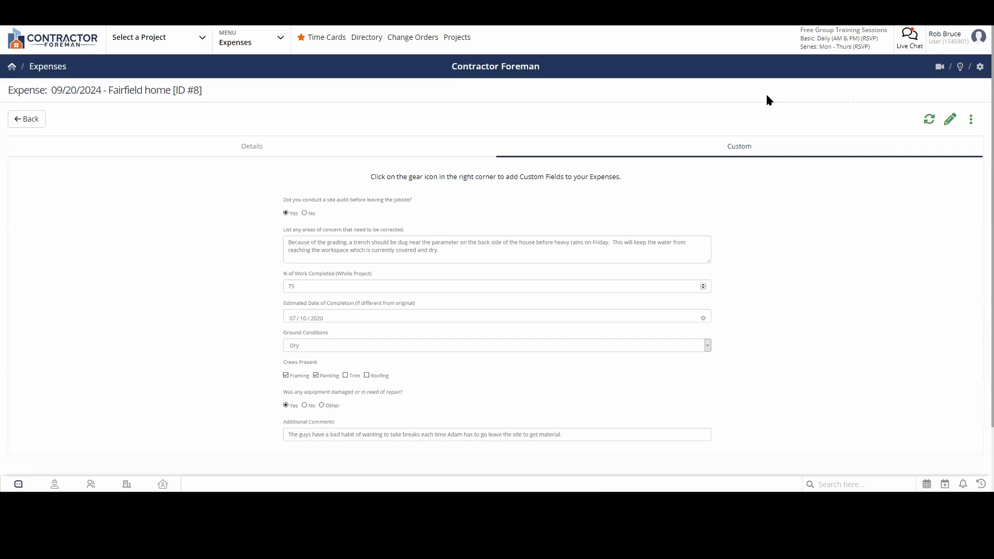
{"action": "left_click", "coordinate": [280, 40]}
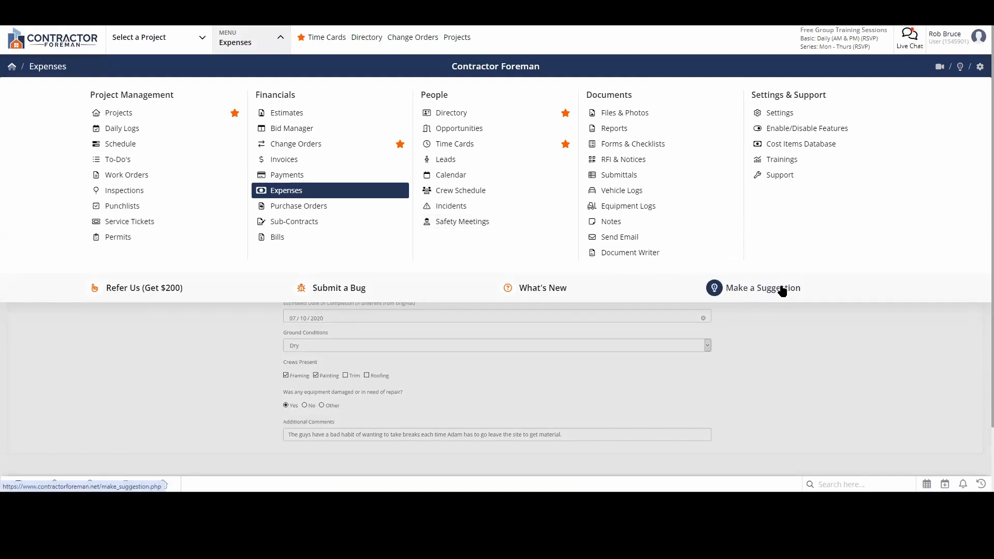
{"action": "left_click", "coordinate": [814, 347]}
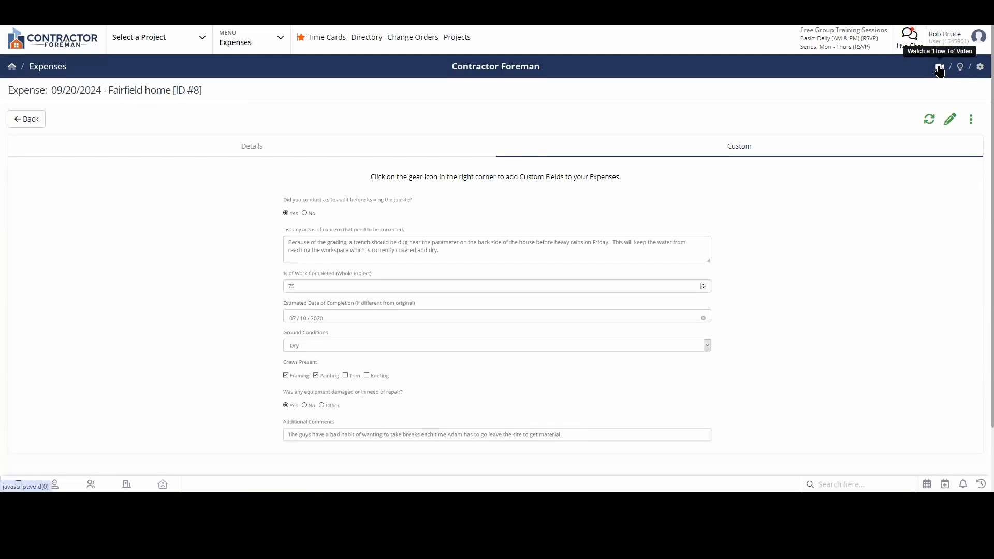
Step: Return to the Expenses dashboard and examine the Expenses by Month and Expenses by Type charts, including the latter's period options
{"action": "left_click", "coordinate": [30, 121]}
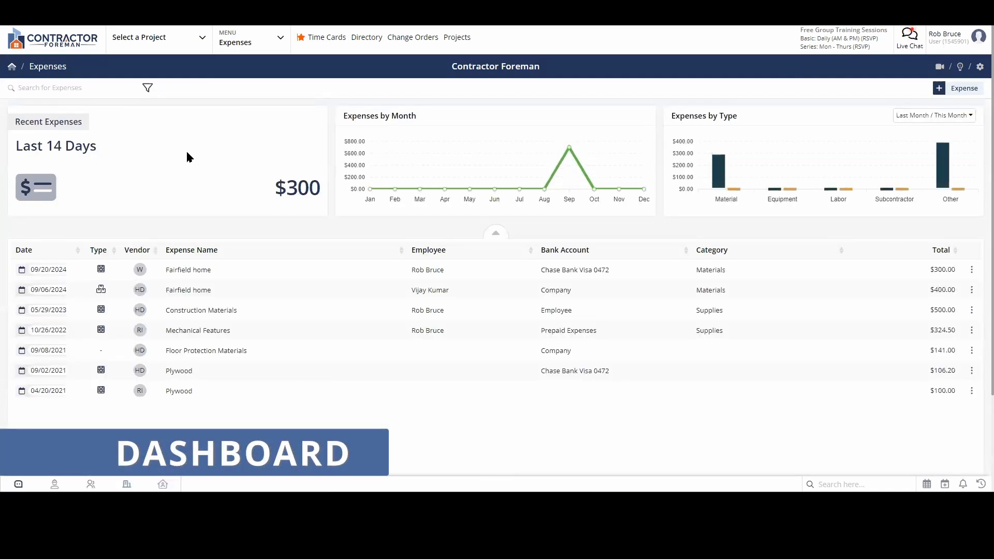
{"action": "left_click_drag", "start_coordinate": [361, 115], "coordinate": [413, 115]}
{"action": "left_click_drag", "start_coordinate": [694, 112], "coordinate": [736, 112]}
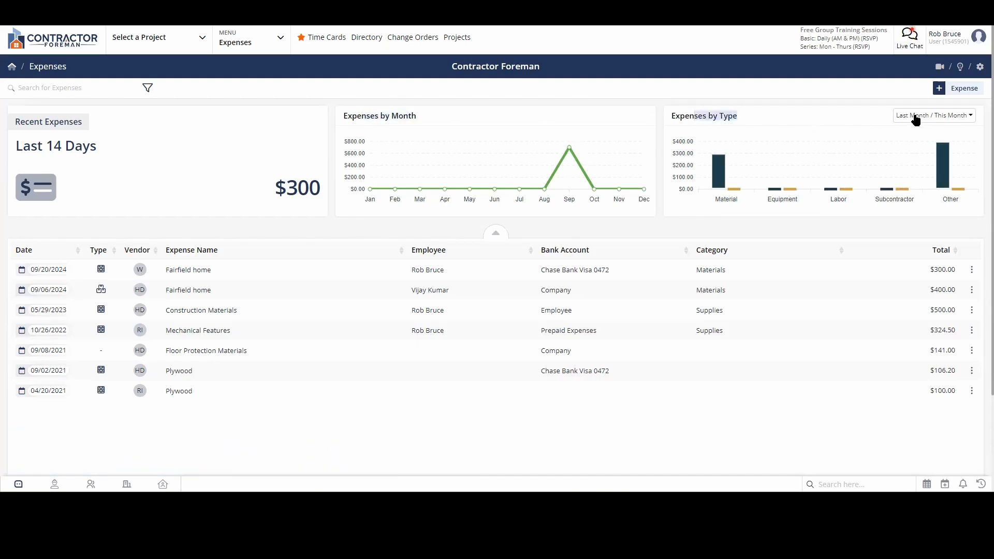
{"action": "left_click", "coordinate": [946, 119]}
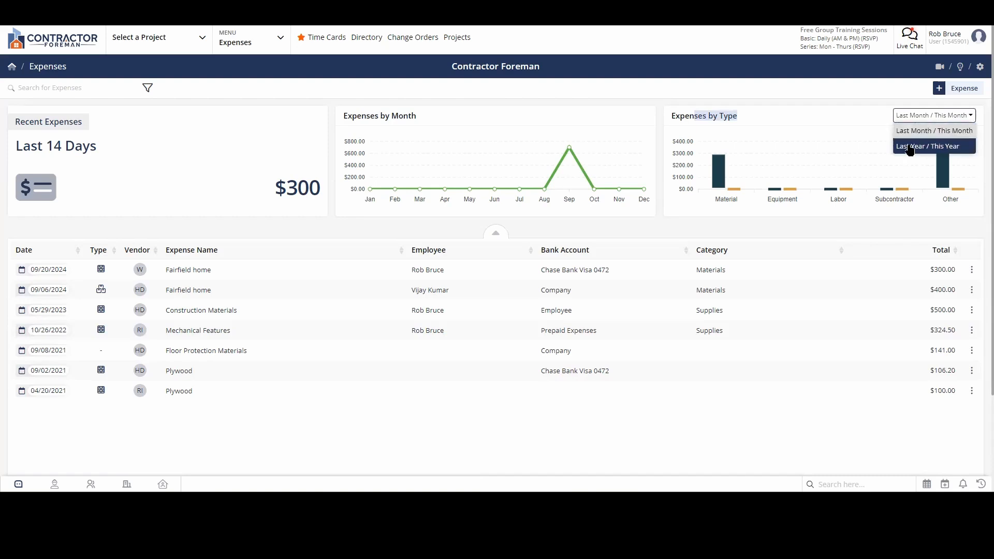
{"action": "left_click", "coordinate": [850, 110]}
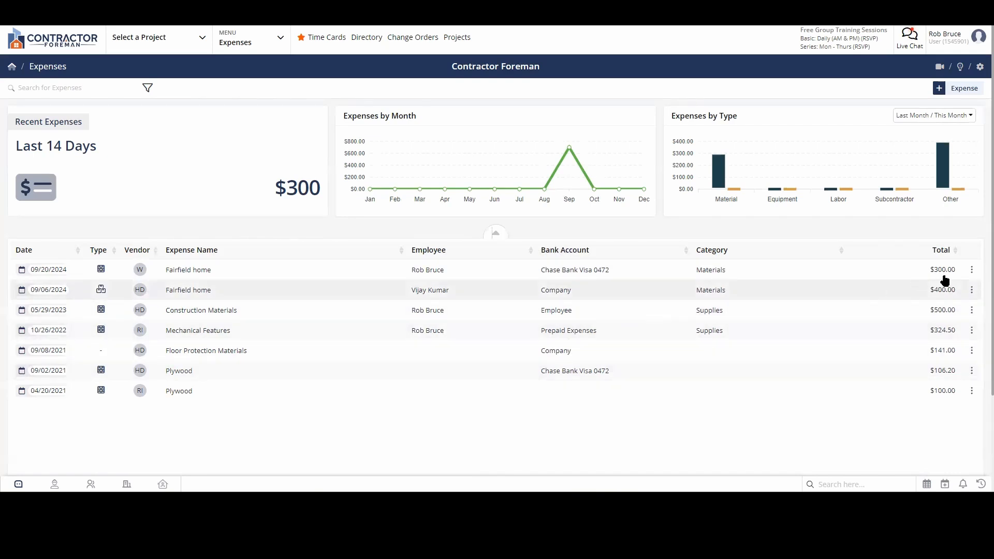
Step: View the available actions for the 09/20/2024 Fairfield home expense in the list, leaving the record untouched
{"action": "left_click", "coordinate": [972, 270]}
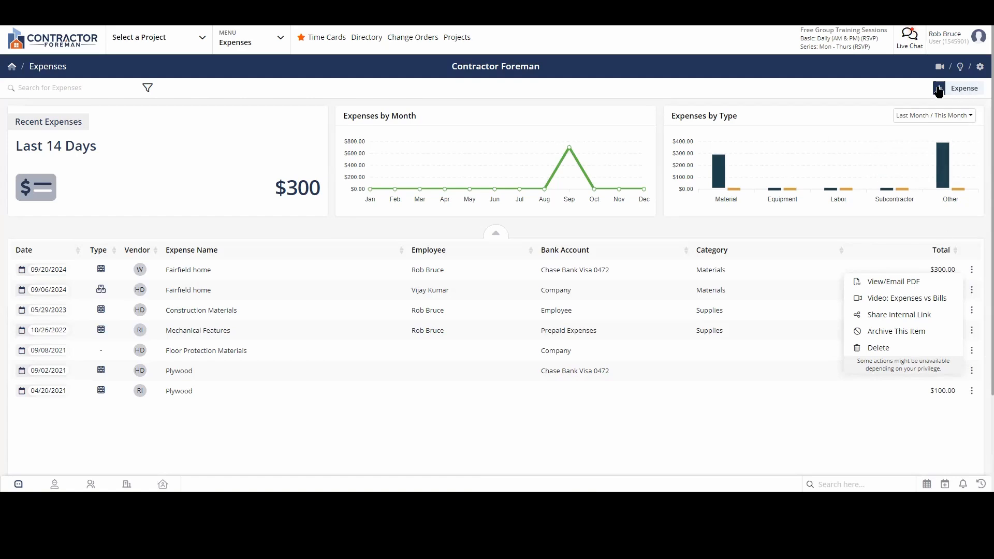
{"action": "left_click", "coordinate": [864, 92]}
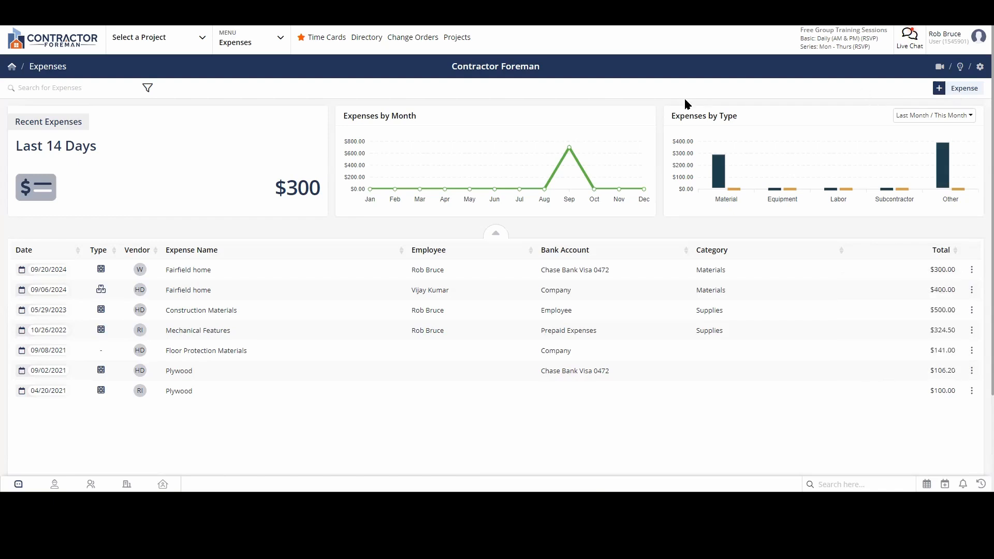